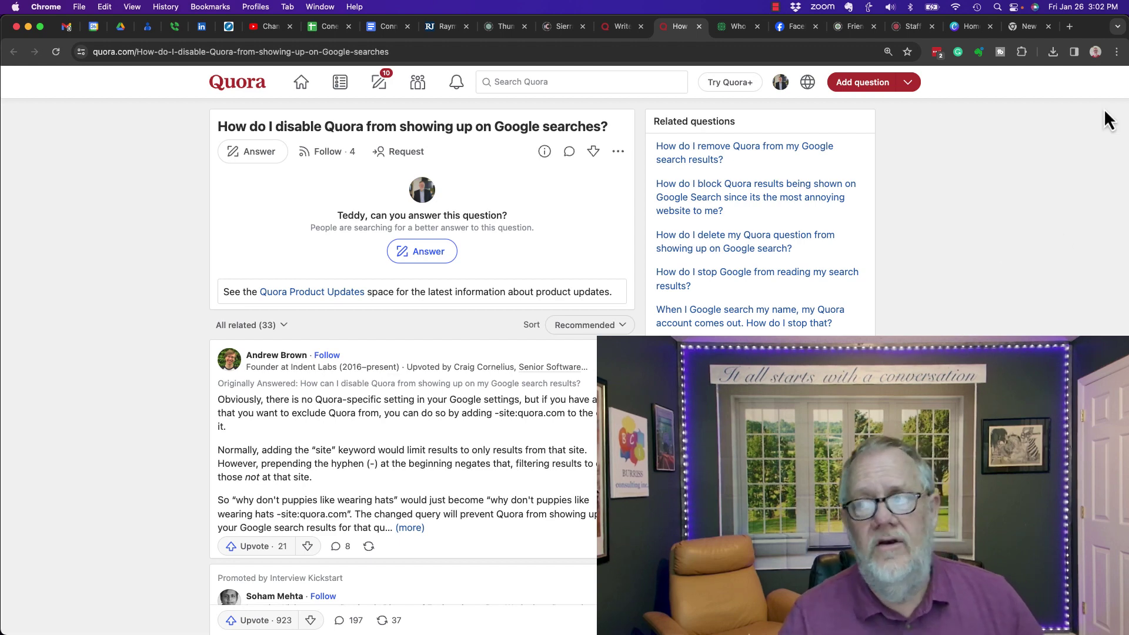
- In the new Google tab, search for 'quora answers -quora.com' without the autocompleted text
click(1019, 25)
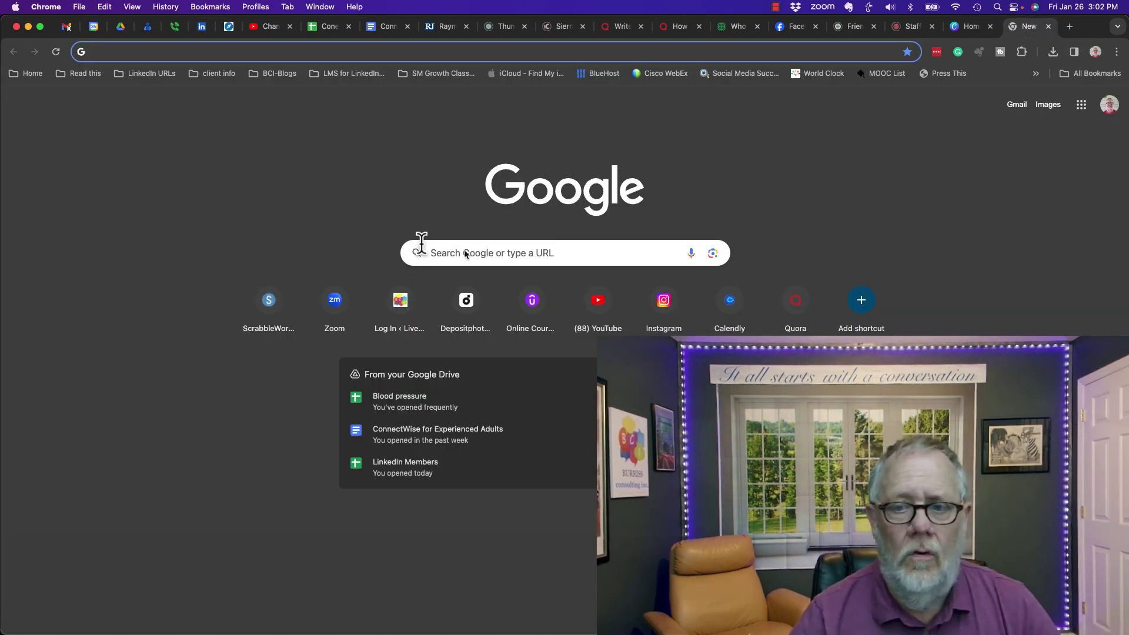
click(497, 252)
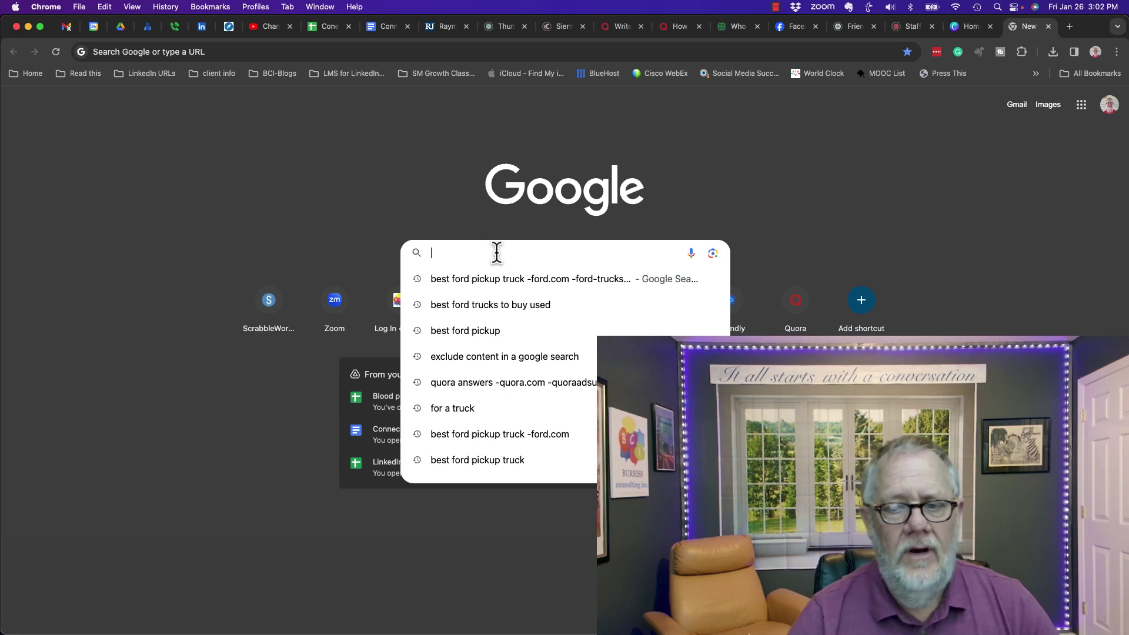
text(qu)
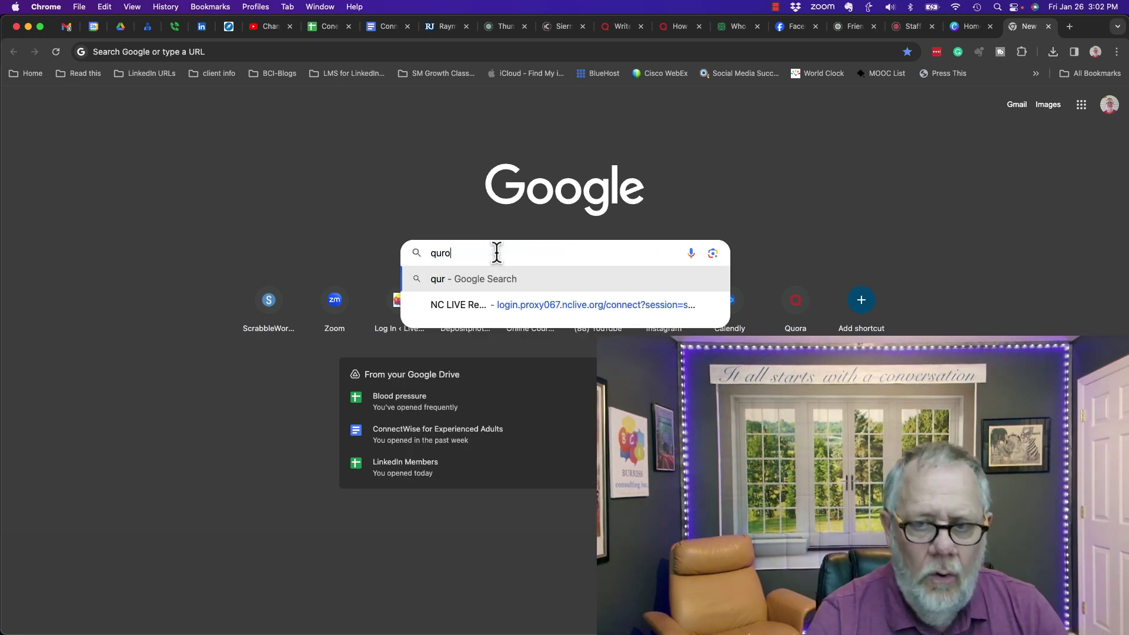
text(ora answ)
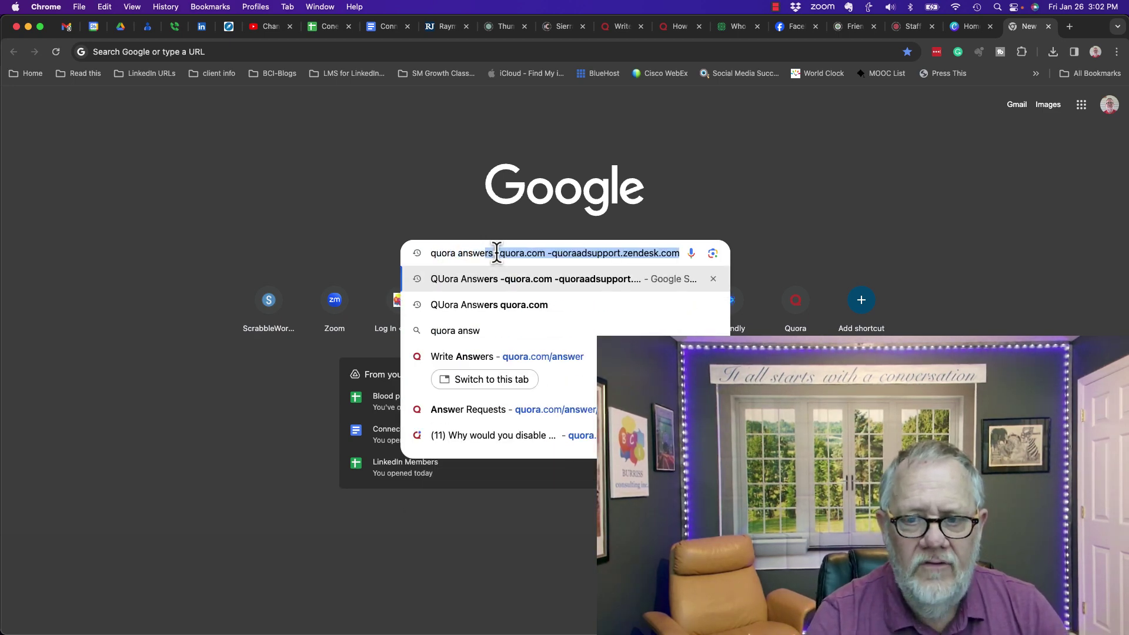
text(ers -)
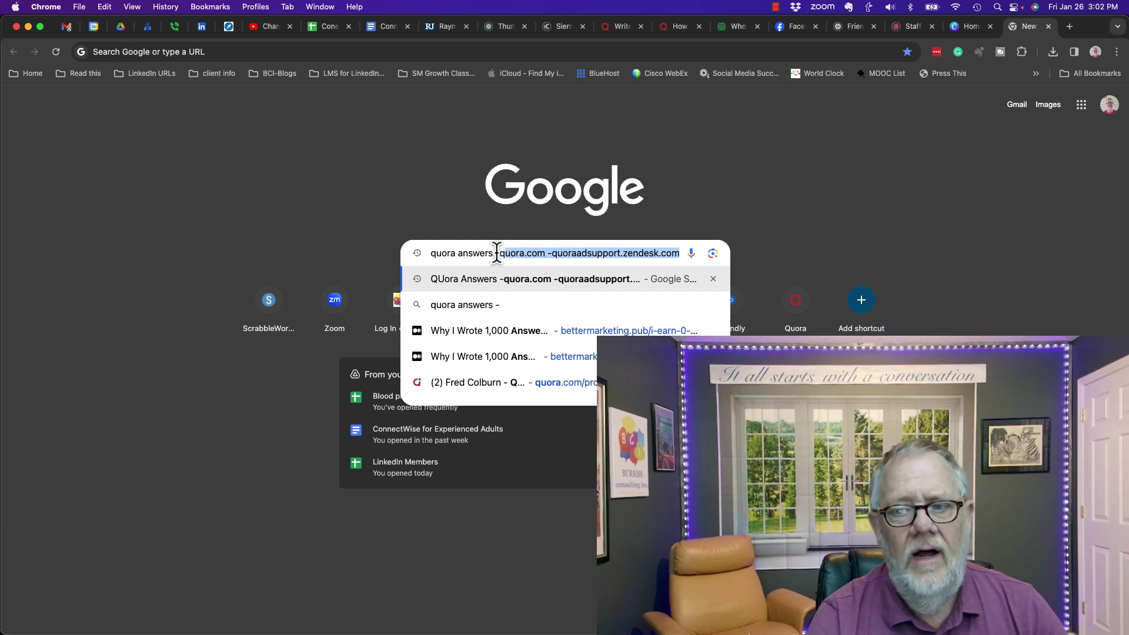
text(quora.c)
key(BackSpace)
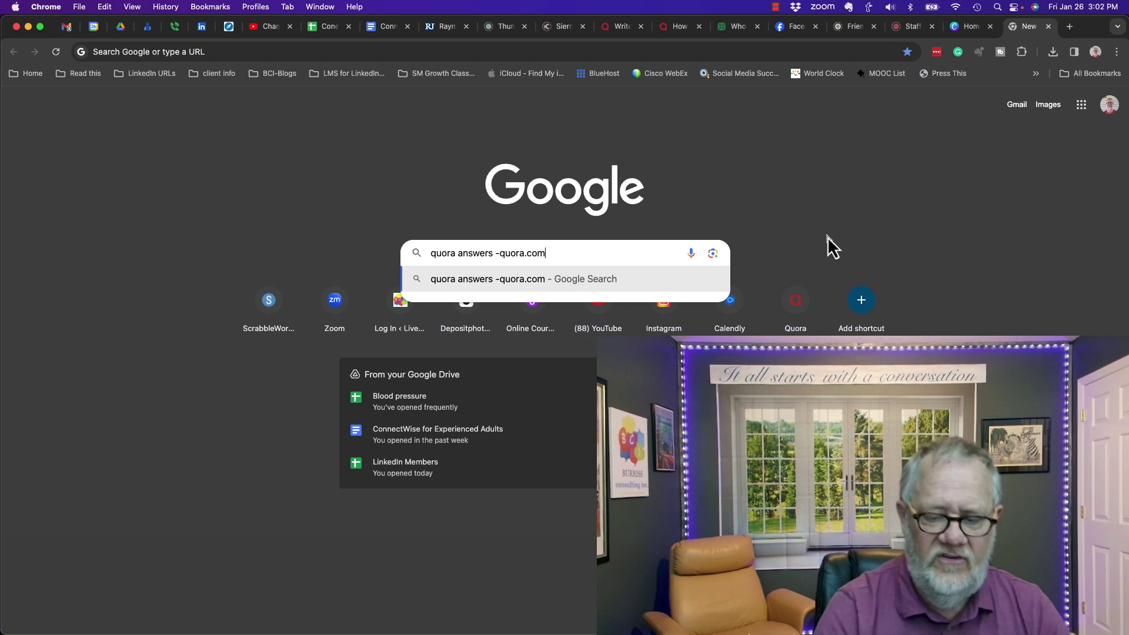
key(Return)
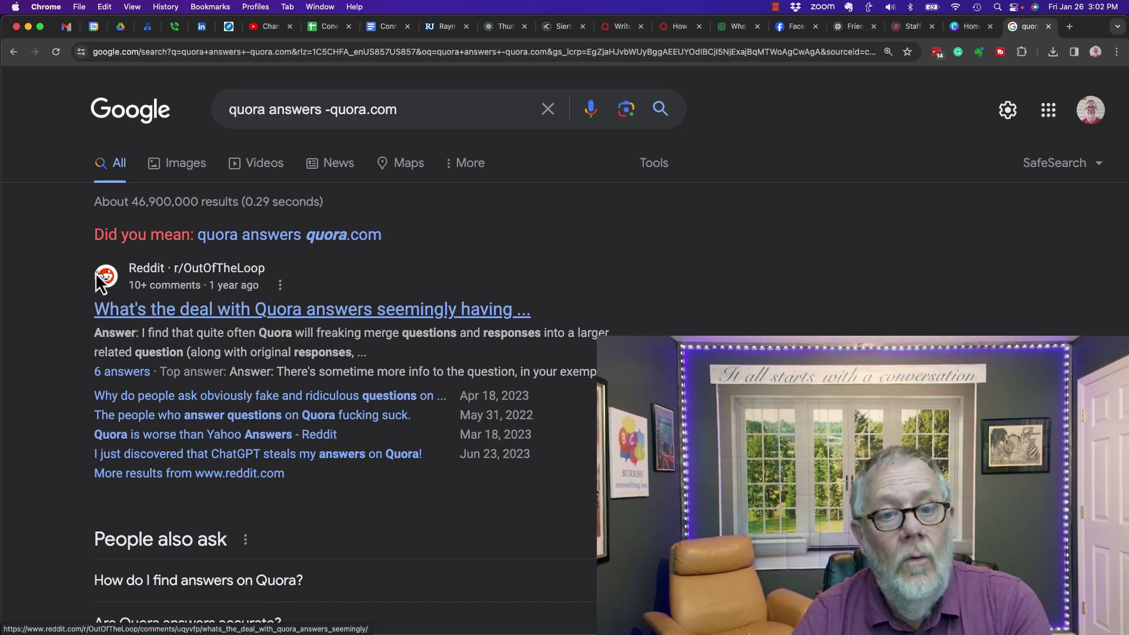
scroll(353, 353, down, 5)
scroll(354, 370, down, 2)
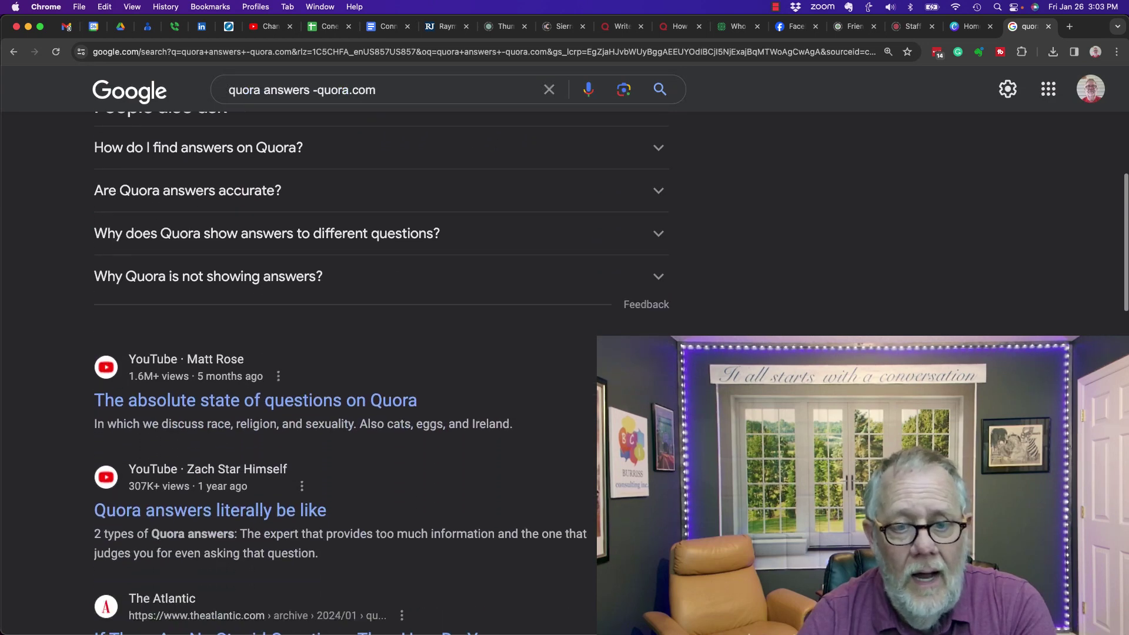
scroll(353, 371, down, 1)
scroll(353, 371, down, 1)
scroll(353, 371, down, 1)
scroll(396, 397, down, 2)
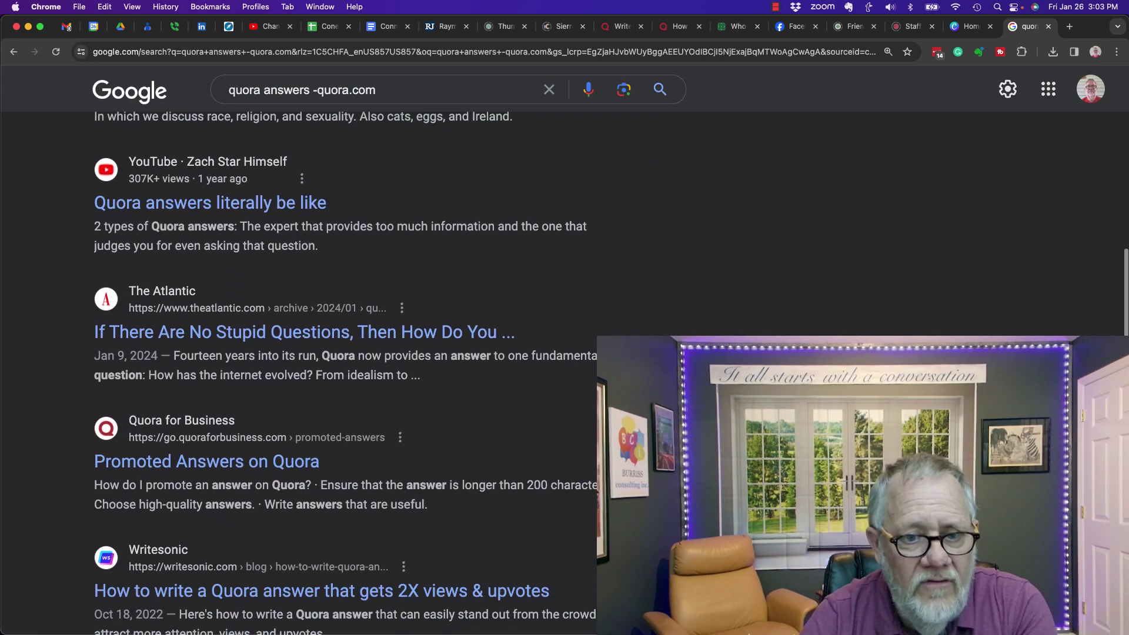
scroll(396, 398, down, 1)
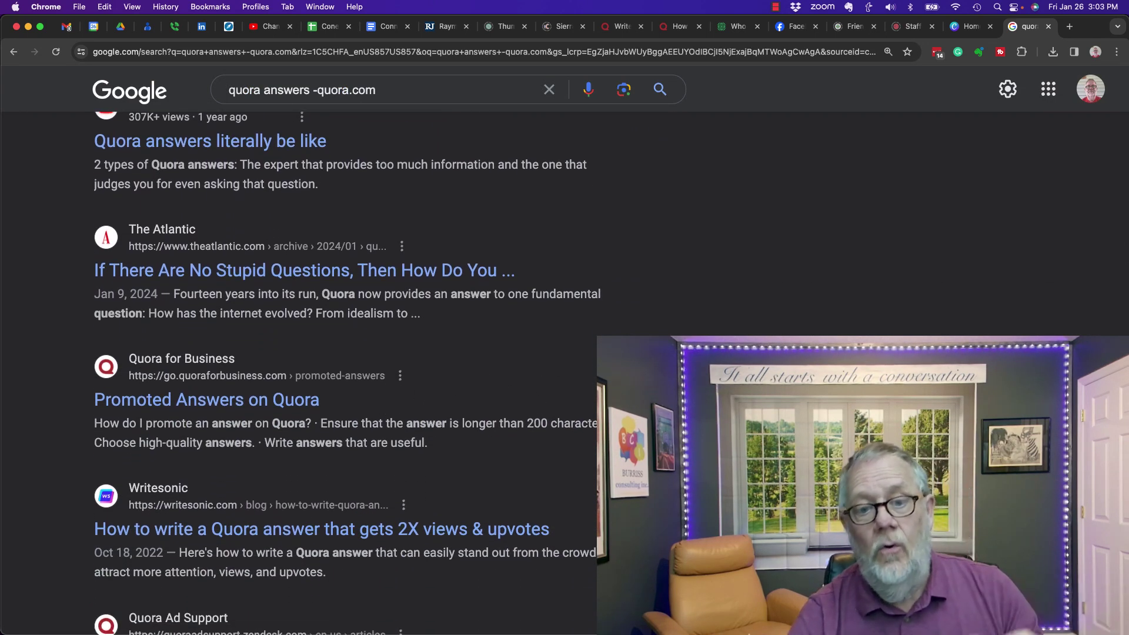
scroll(423, 386, down, 2)
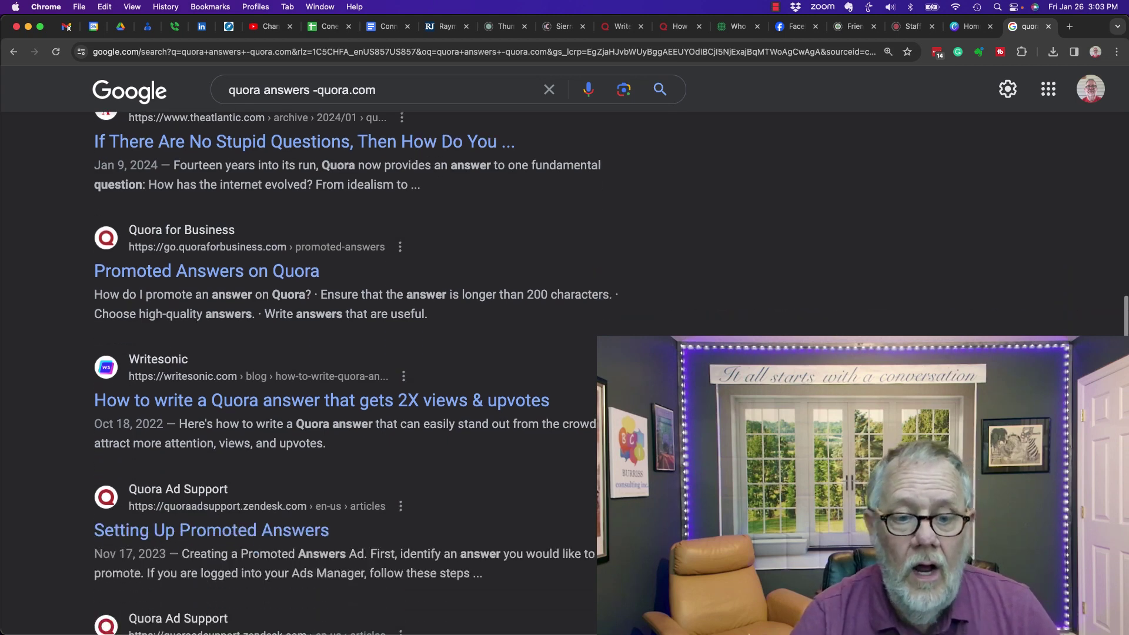
scroll(423, 386, down, 2)
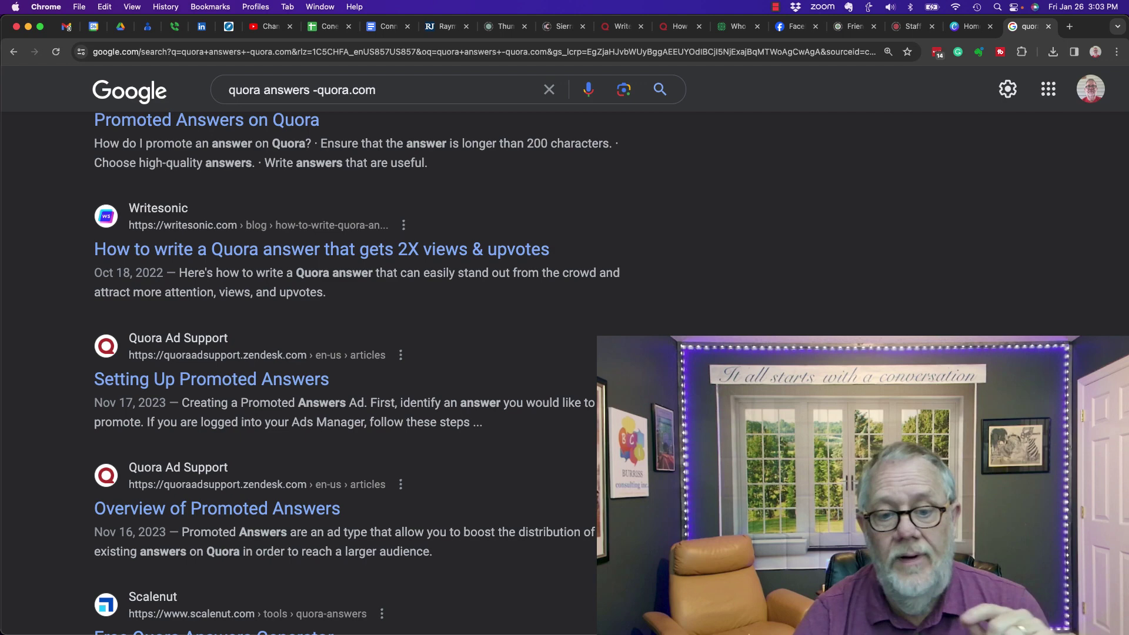
scroll(344, 371, down, 1)
scroll(345, 370, down, 2)
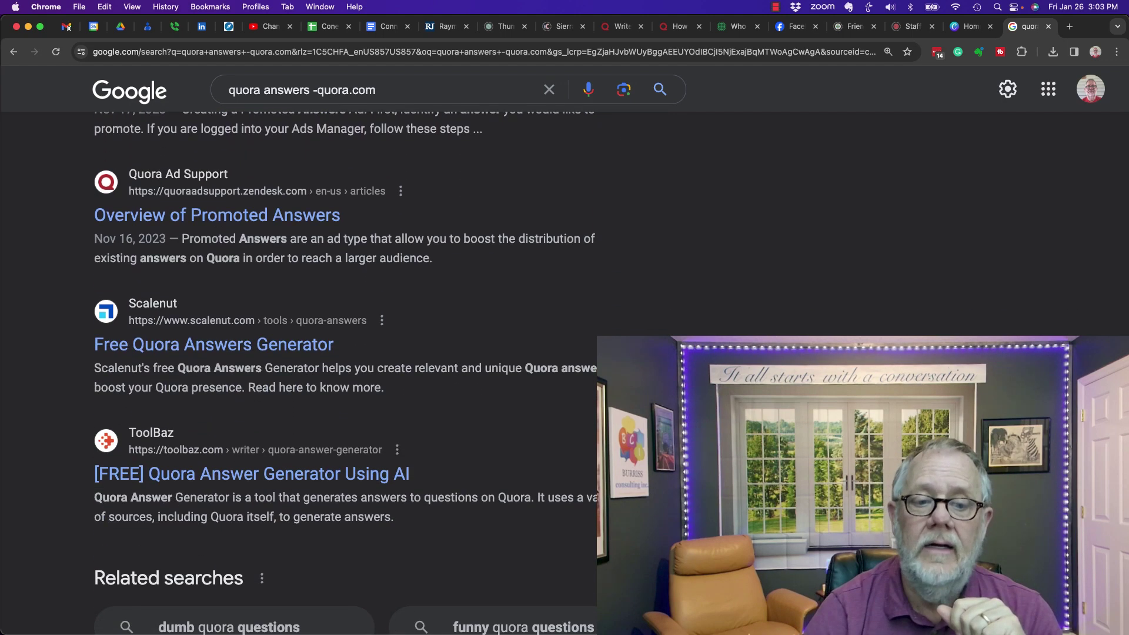
scroll(344, 371, down, 1)
scroll(344, 371, down, 1)
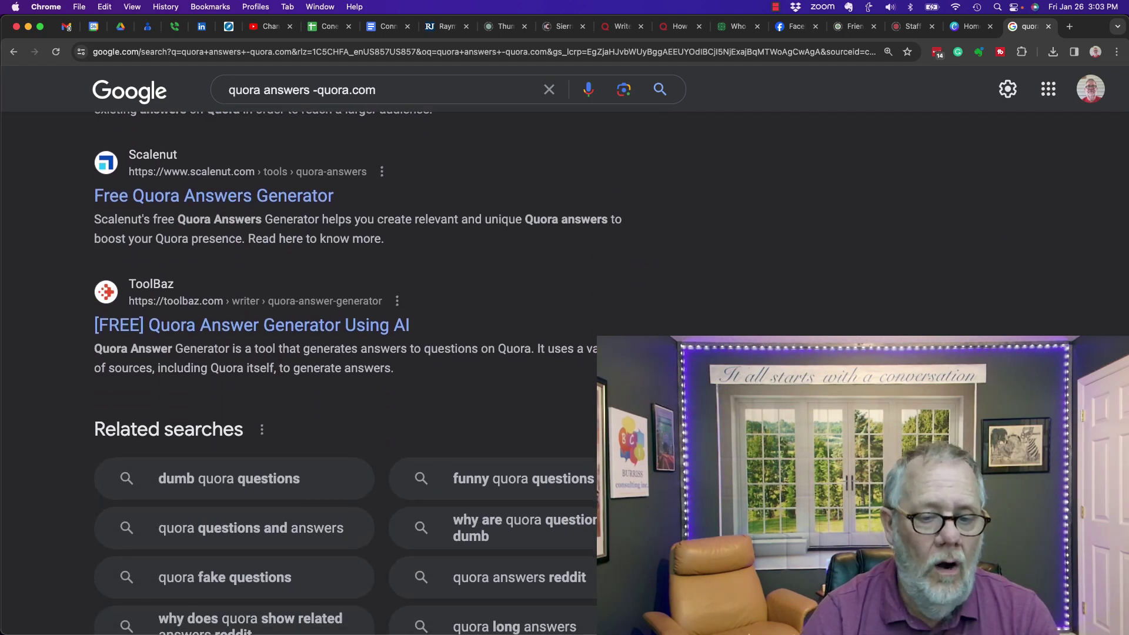
scroll(344, 371, down, 2)
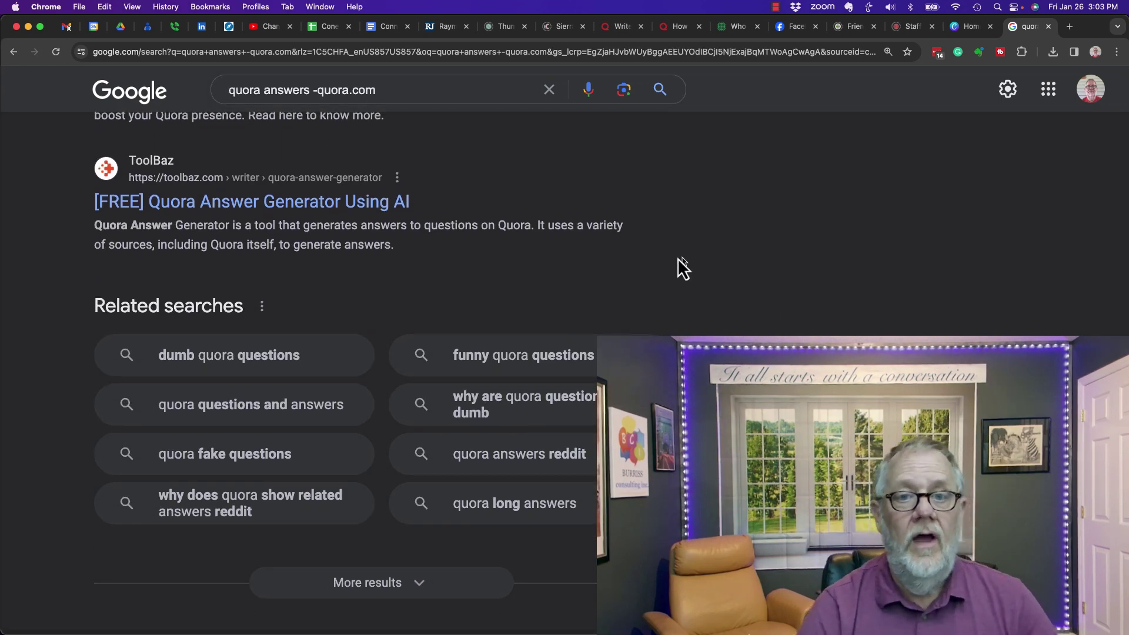
triple_click(253, 90)
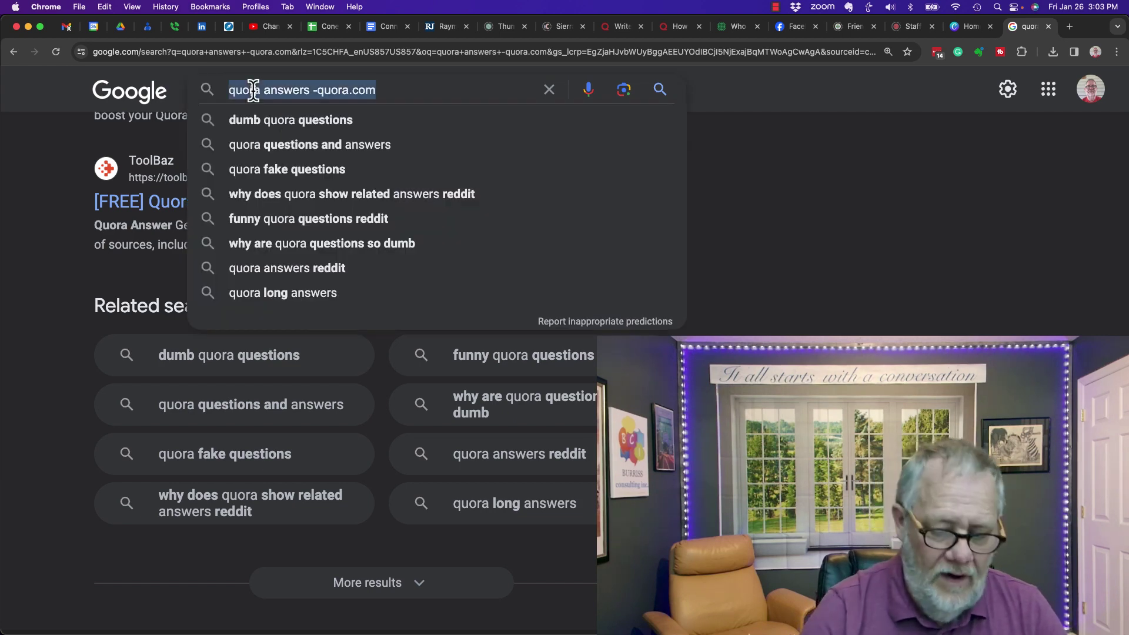
text("Teddy Burriss )
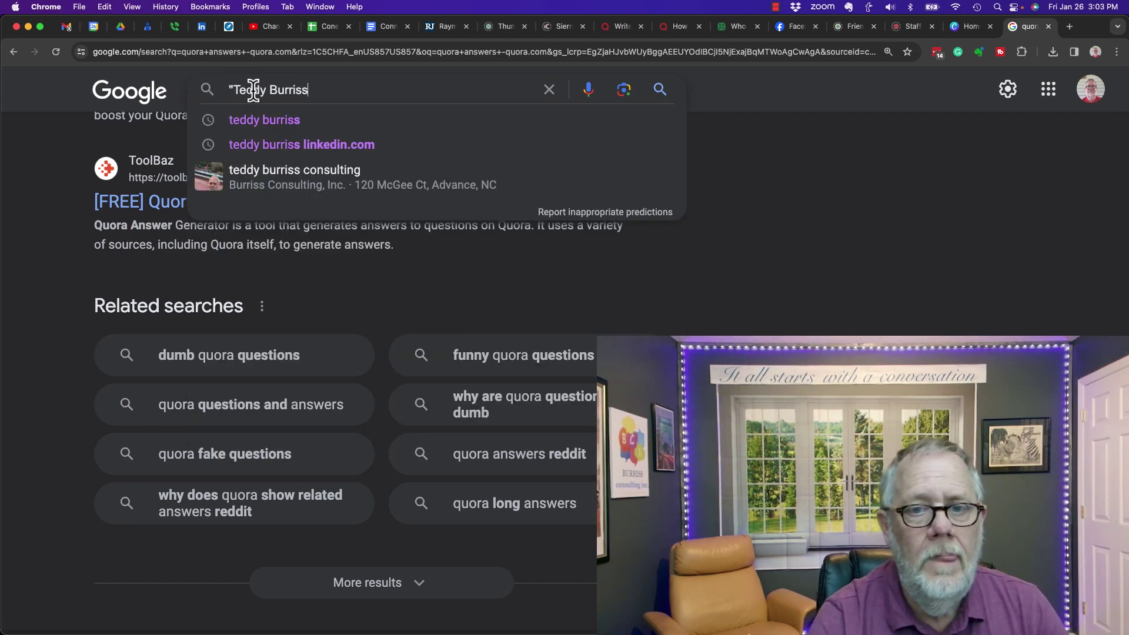
text(")
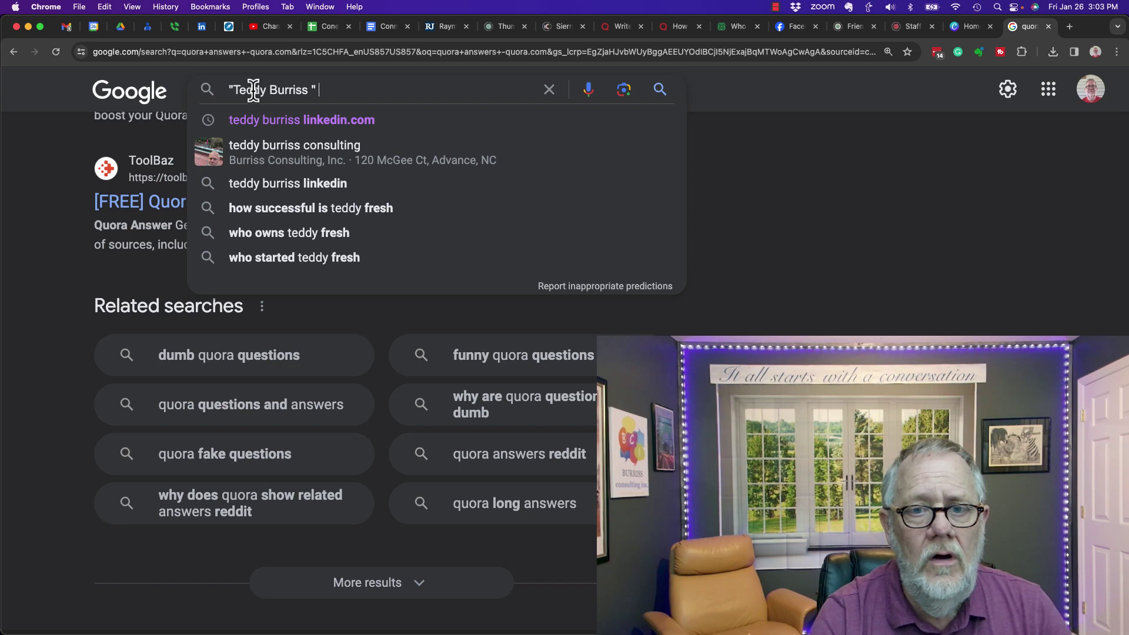
key(BackSpace)
key(BackSpace)
key(BackSpace)
text(" -)
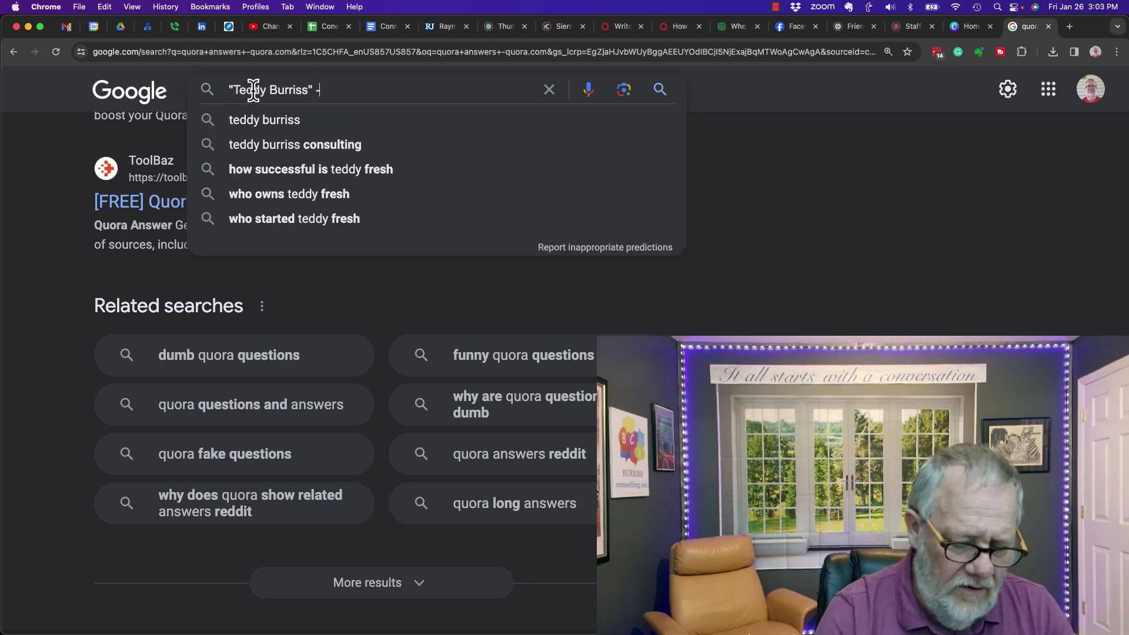
text(link)
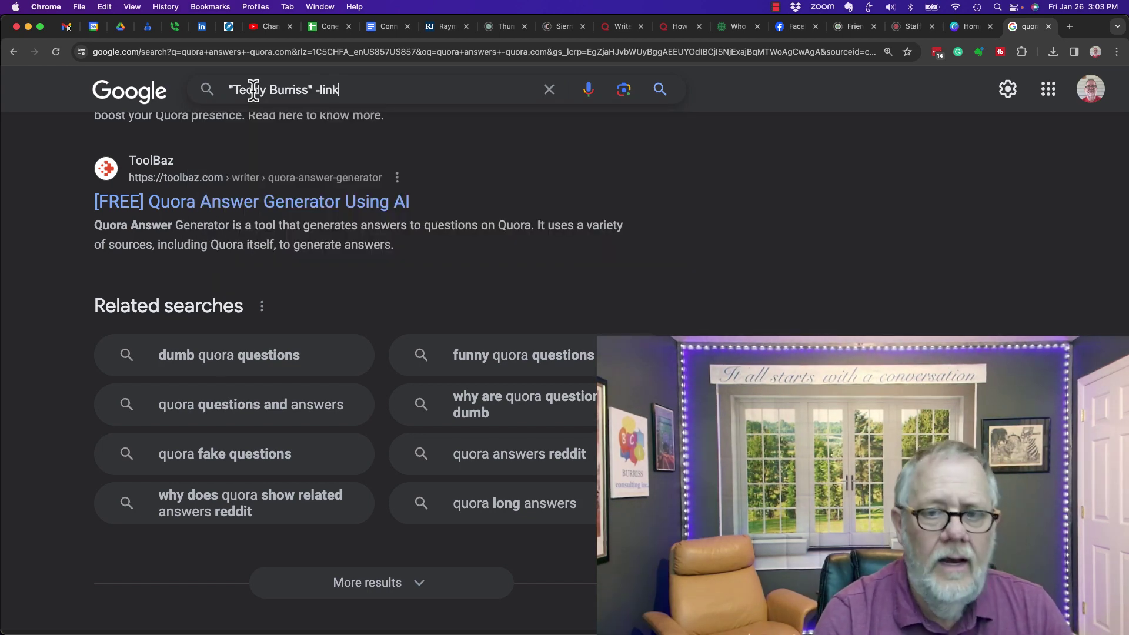
text(edin.com)
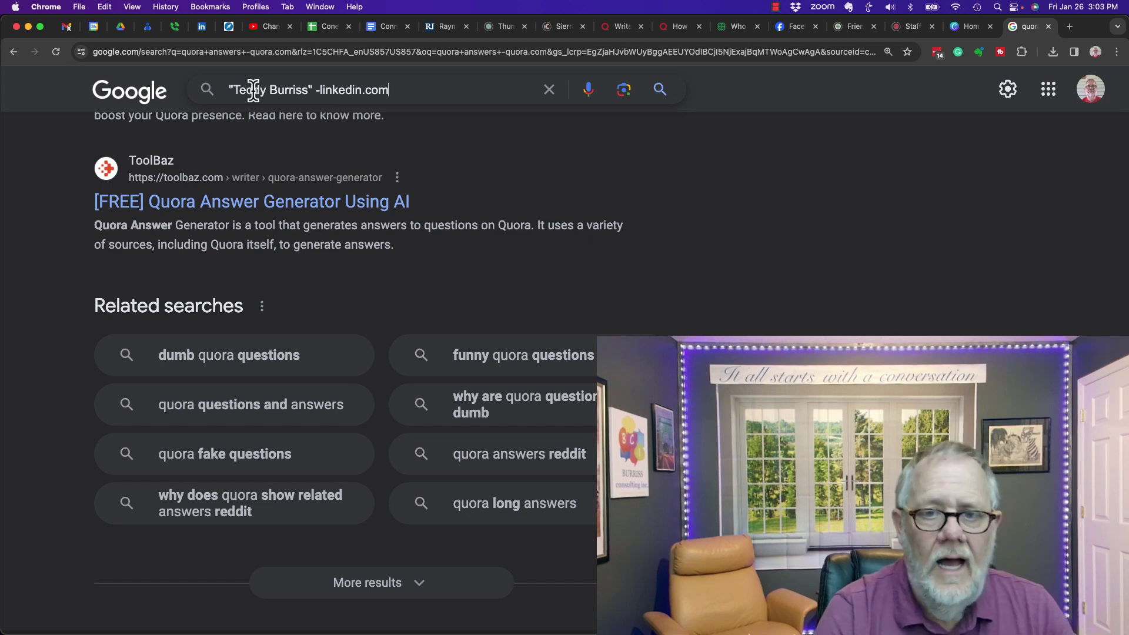
text( -www.burriss)
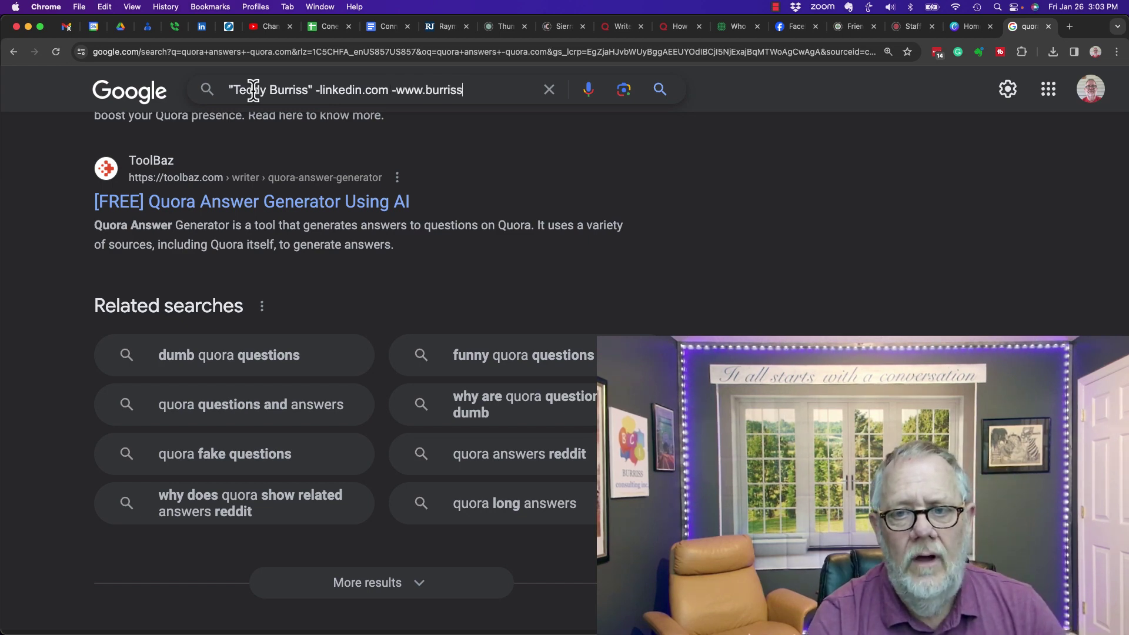
text(.com)
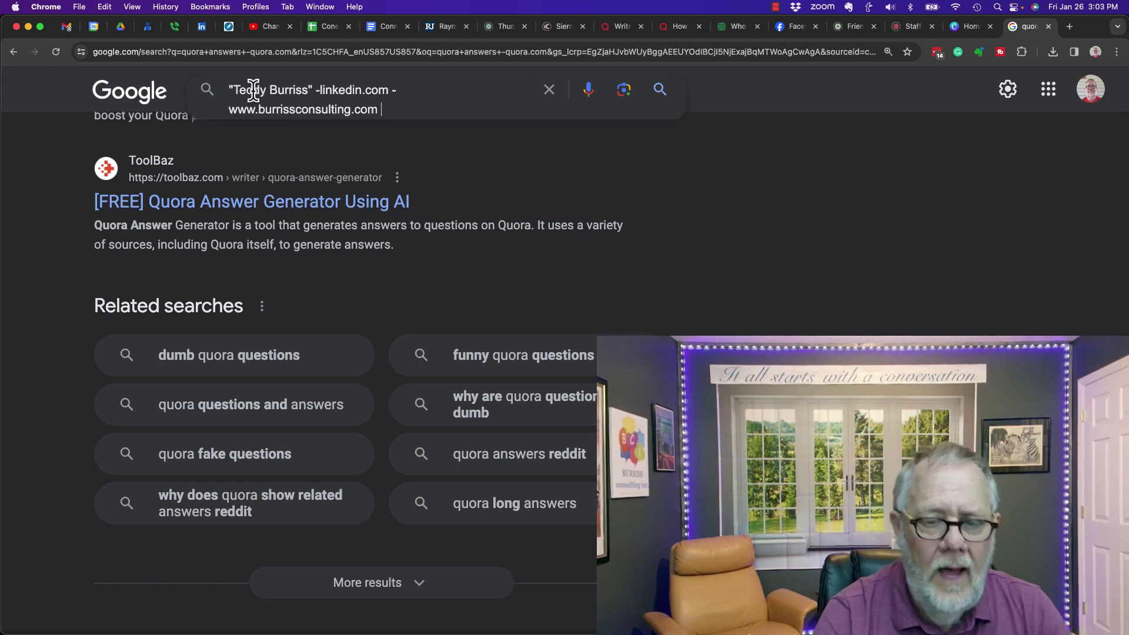
text(- youtube.com)
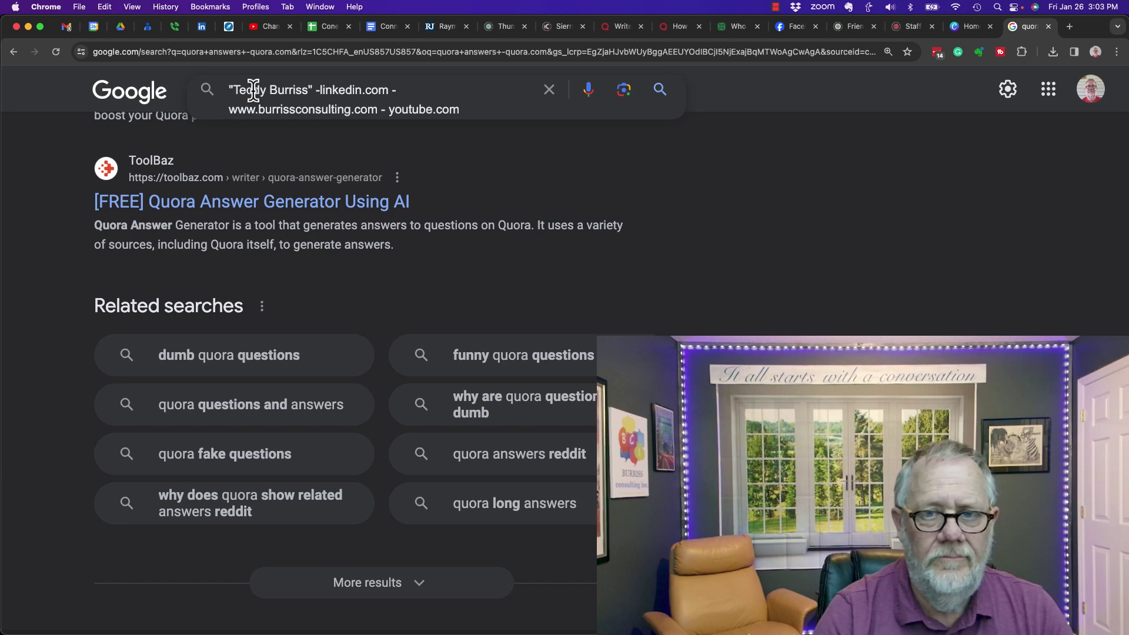
key(Return)
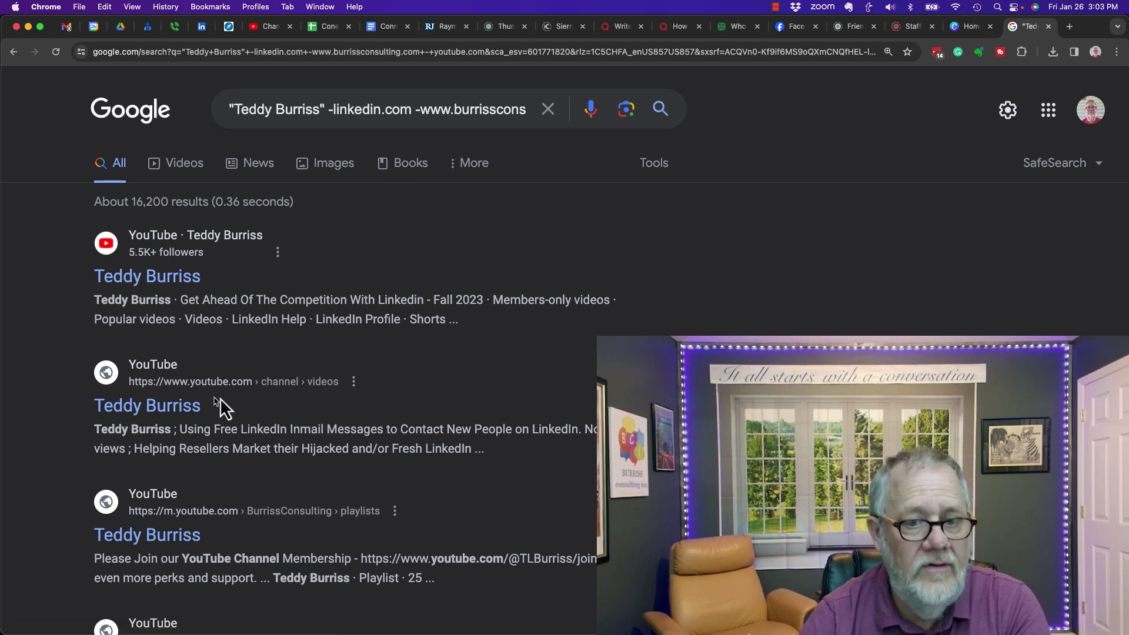
- Change '- youtube.com' to '-youtube.com', rerun the search, and load more results
click(407, 109)
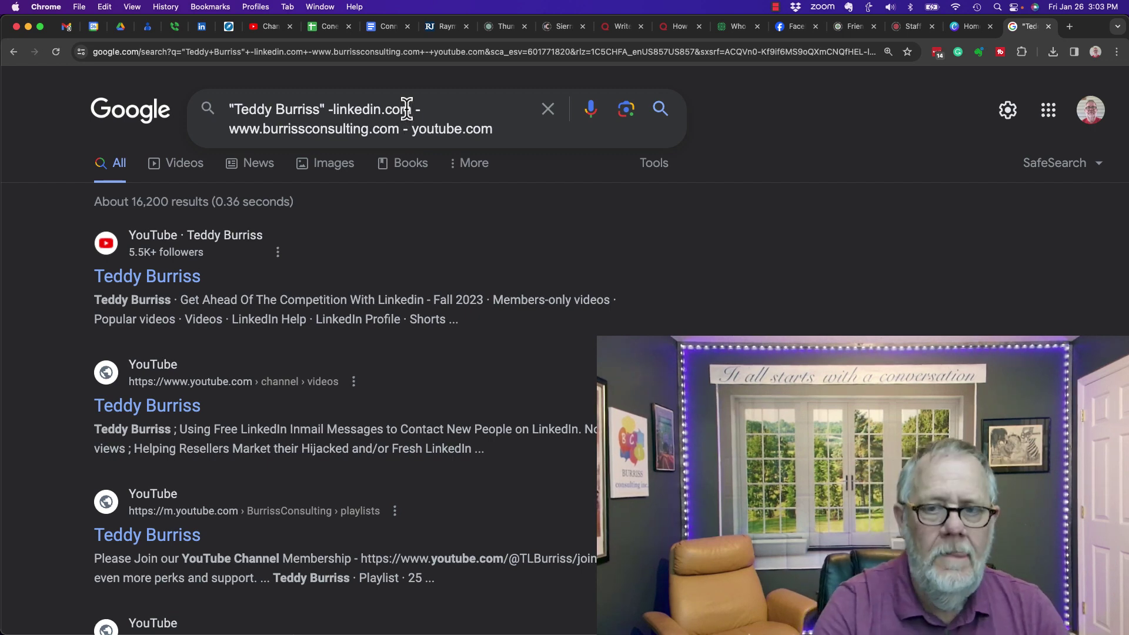
key(BackSpace)
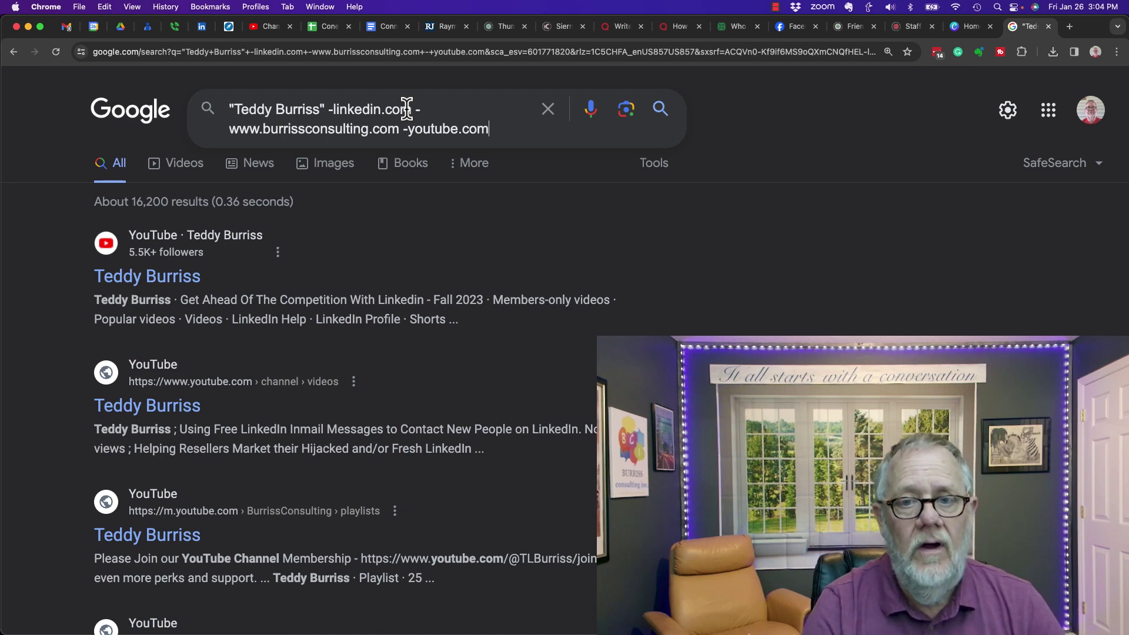
key(Return)
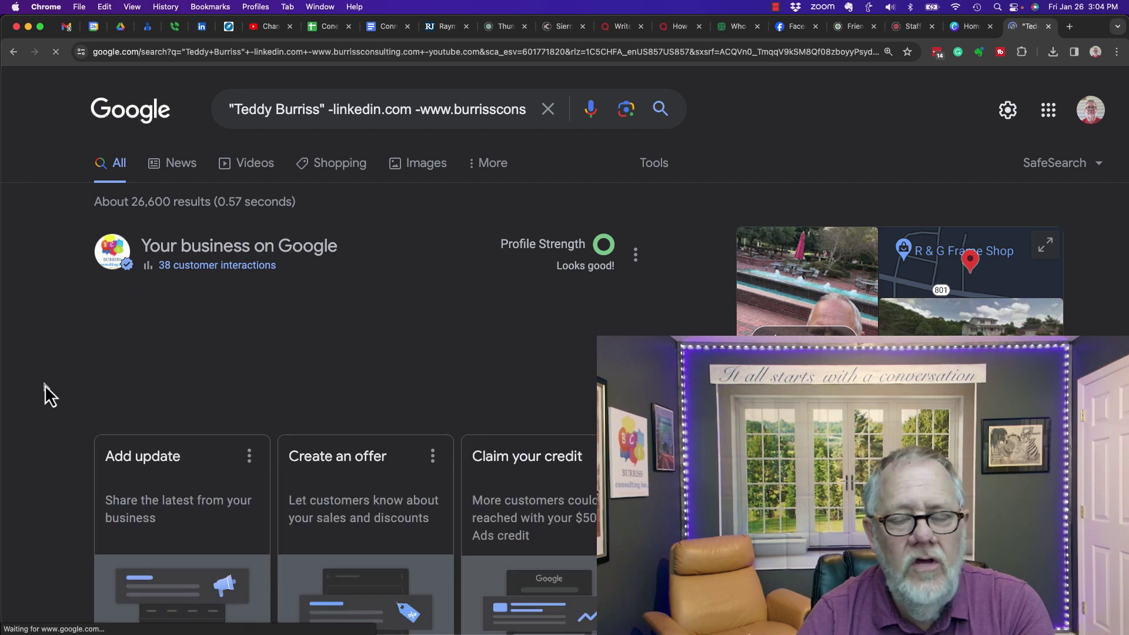
scroll(45, 386, down, 4)
scroll(45, 385, down, 3)
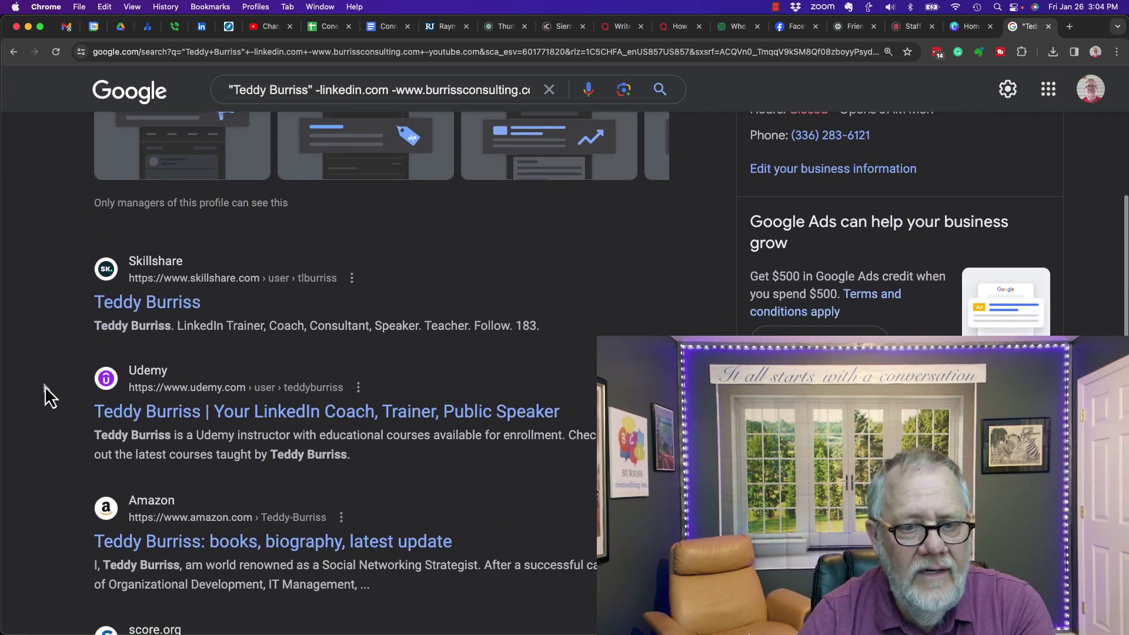
scroll(64, 357, down, 2)
scroll(64, 357, down, 3)
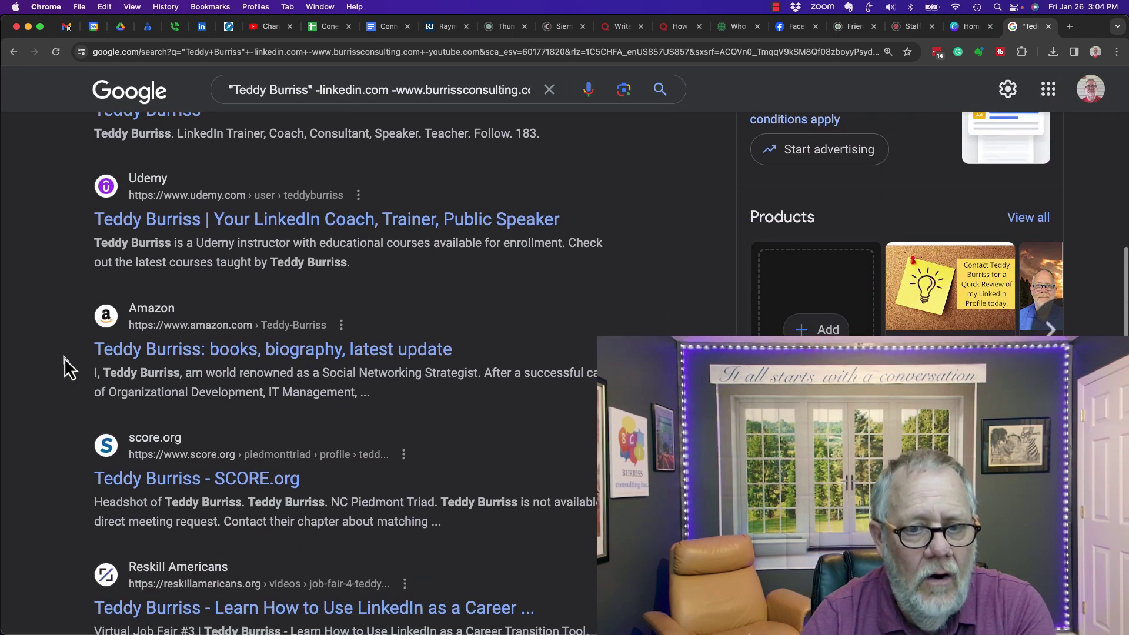
scroll(64, 358, down, 3)
scroll(64, 358, down, 1)
scroll(65, 358, down, 1)
scroll(65, 357, down, 1)
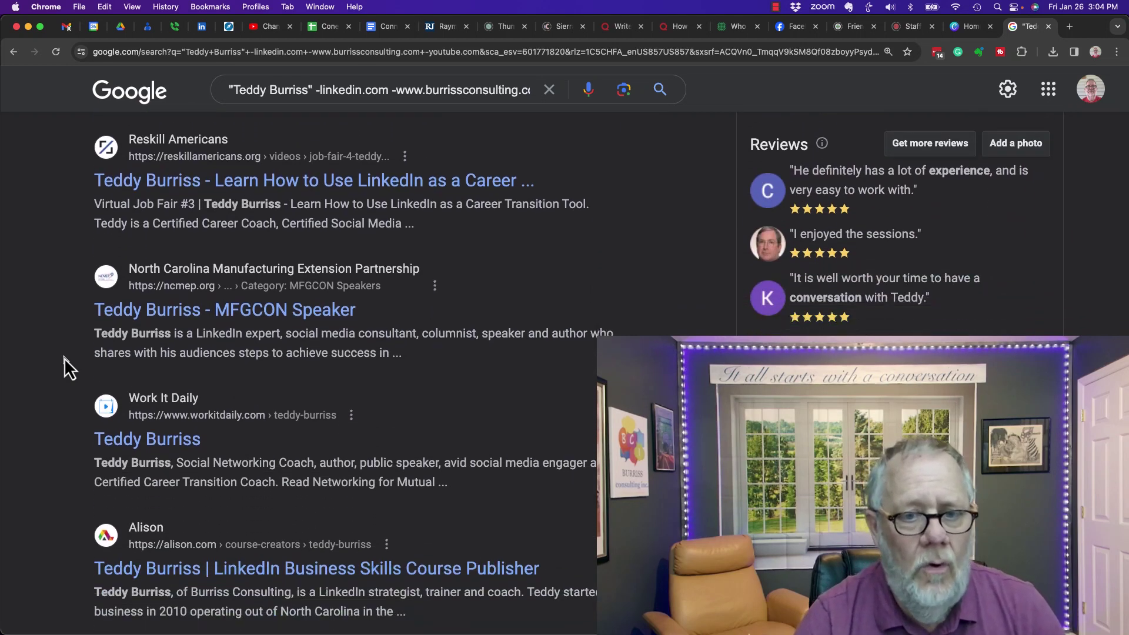
scroll(65, 358, down, 1)
scroll(64, 357, down, 1)
scroll(65, 357, down, 1)
scroll(64, 358, down, 1)
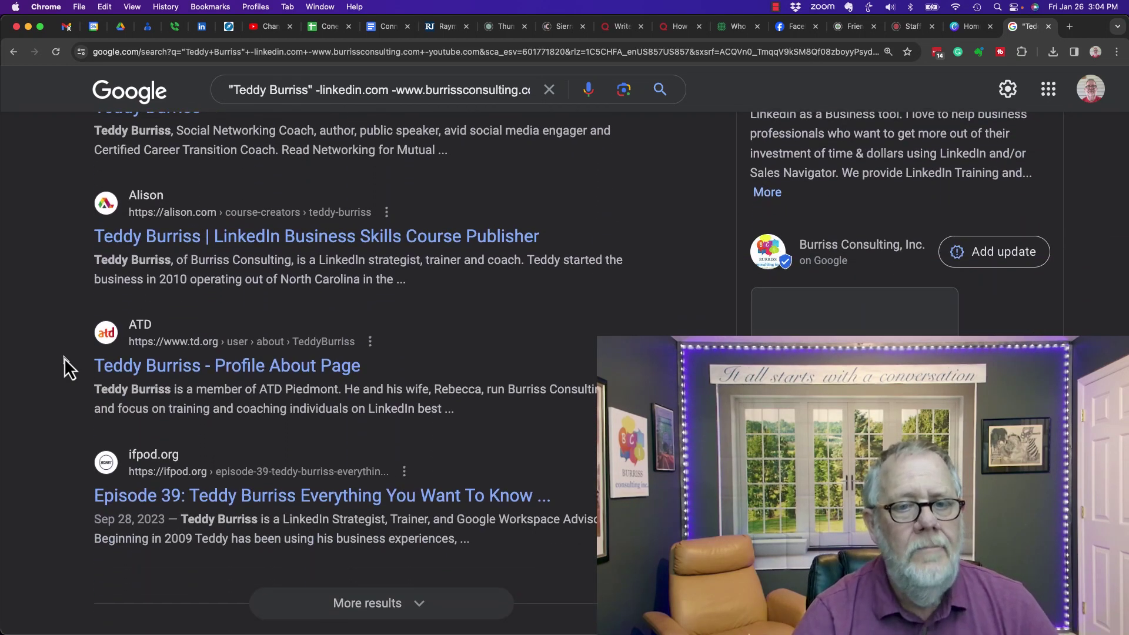
scroll(64, 357, down, 1)
scroll(65, 357, down, 1)
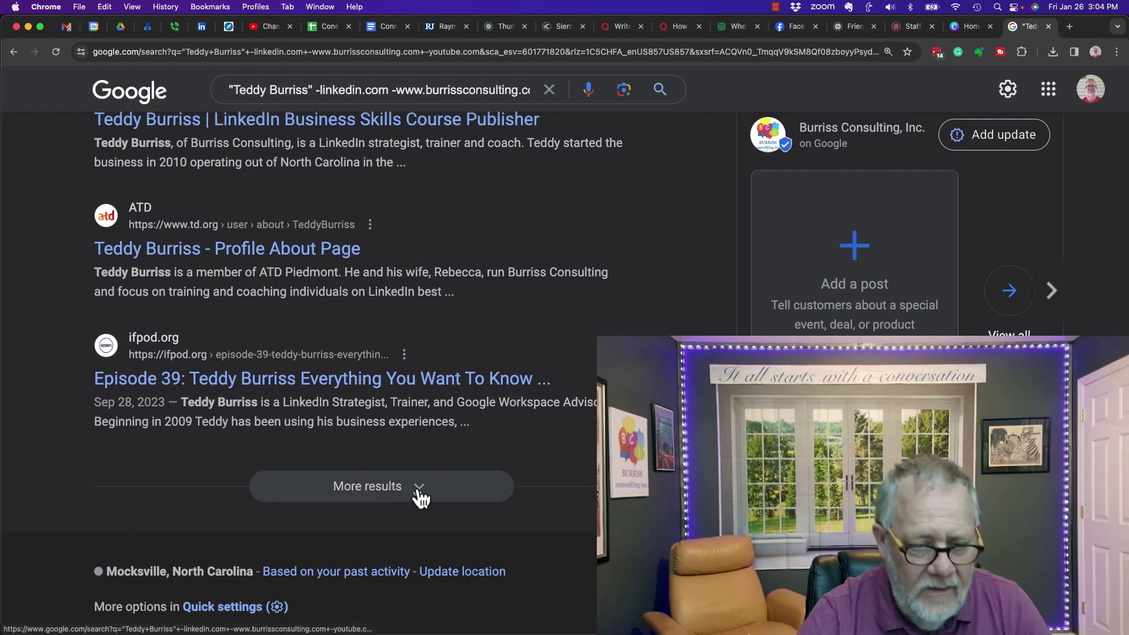
click(416, 489)
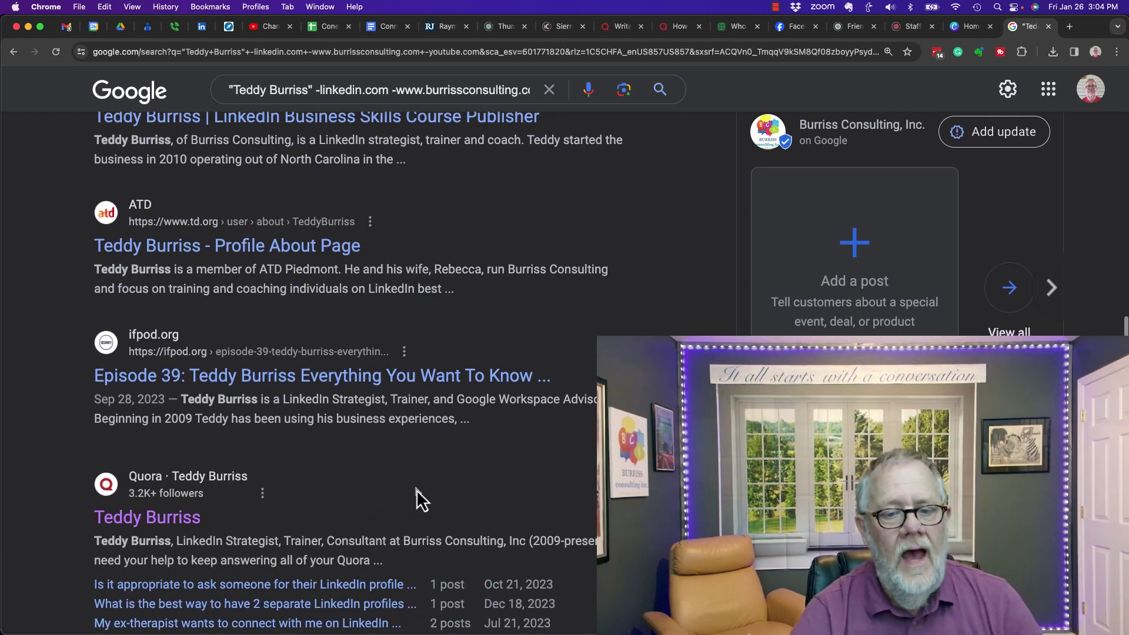
scroll(416, 490, down, 5)
scroll(417, 490, down, 3)
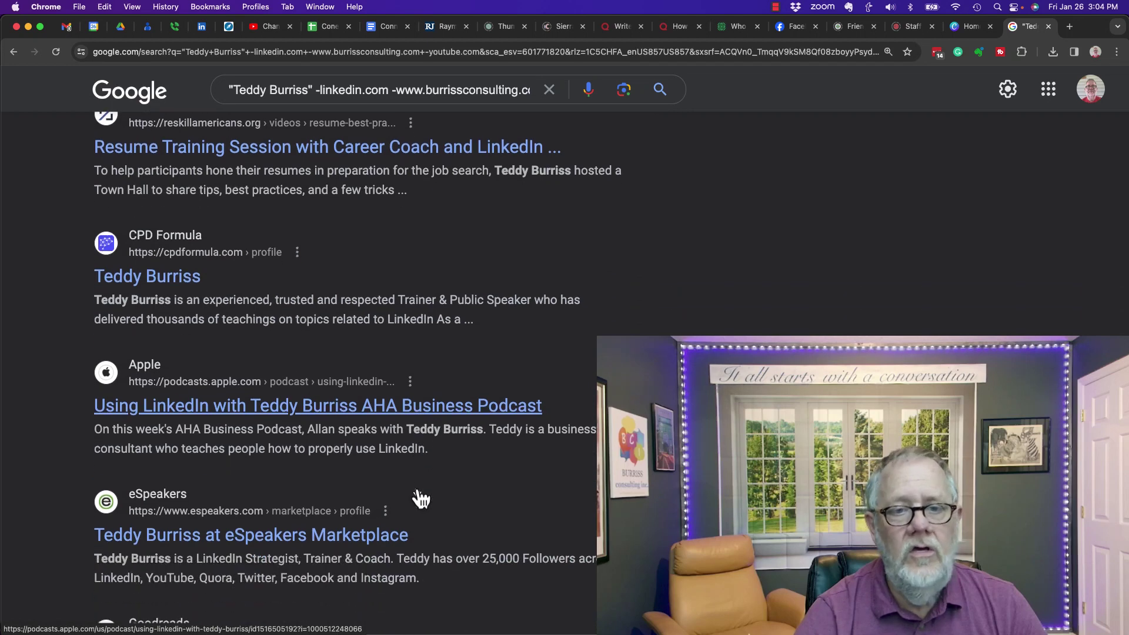
scroll(416, 489, down, 3)
scroll(417, 487, up, 2)
scroll(416, 487, up, 3)
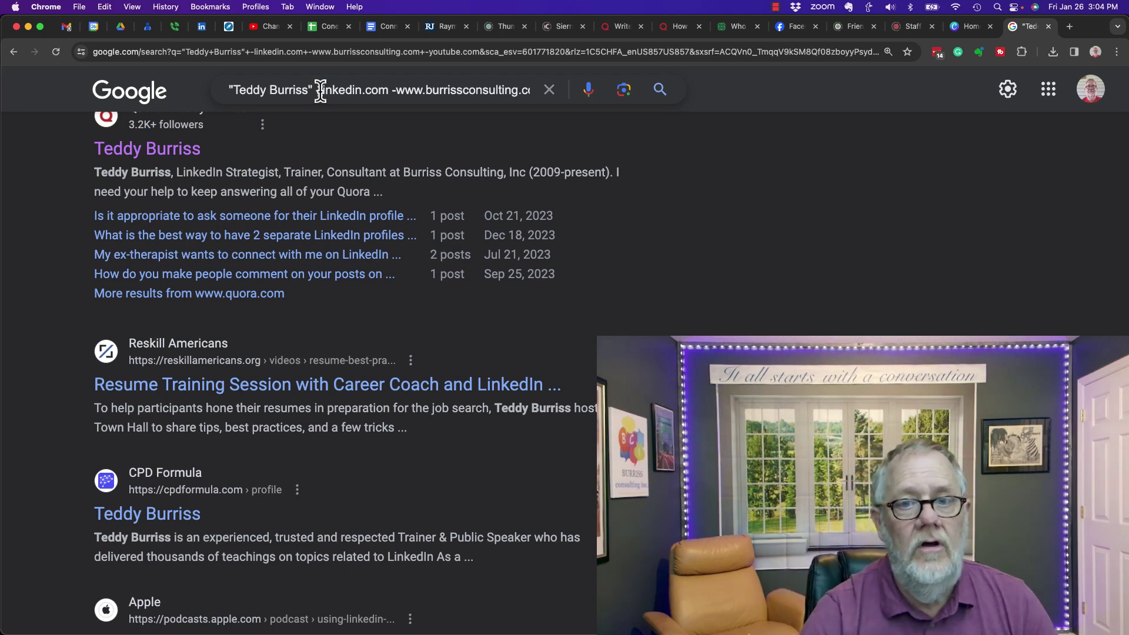
click(393, 84)
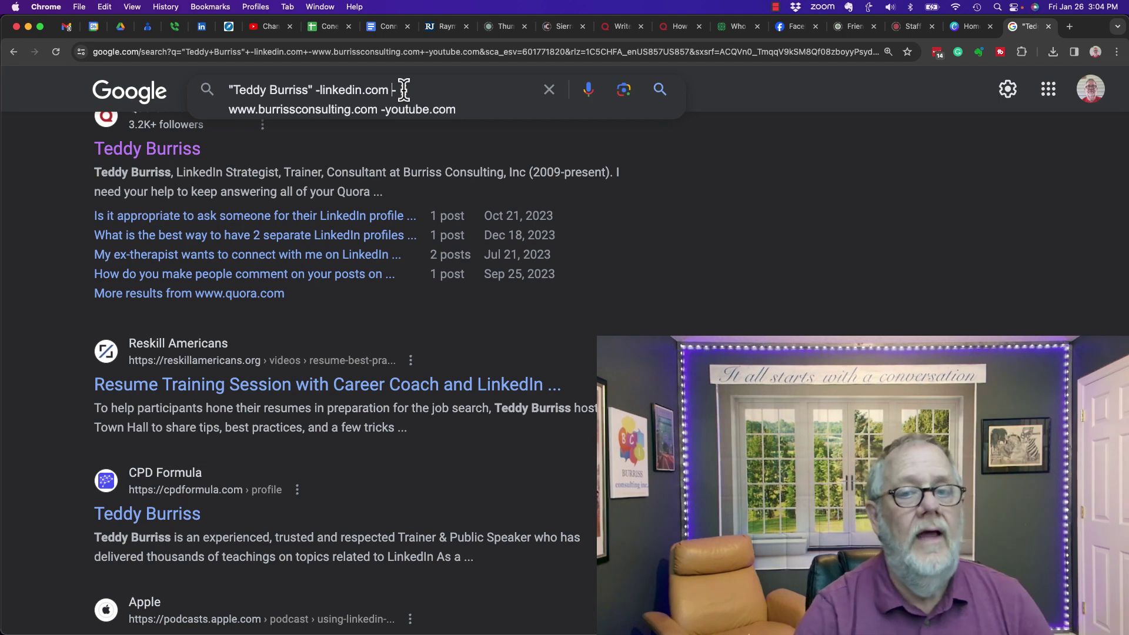
click(777, 199)
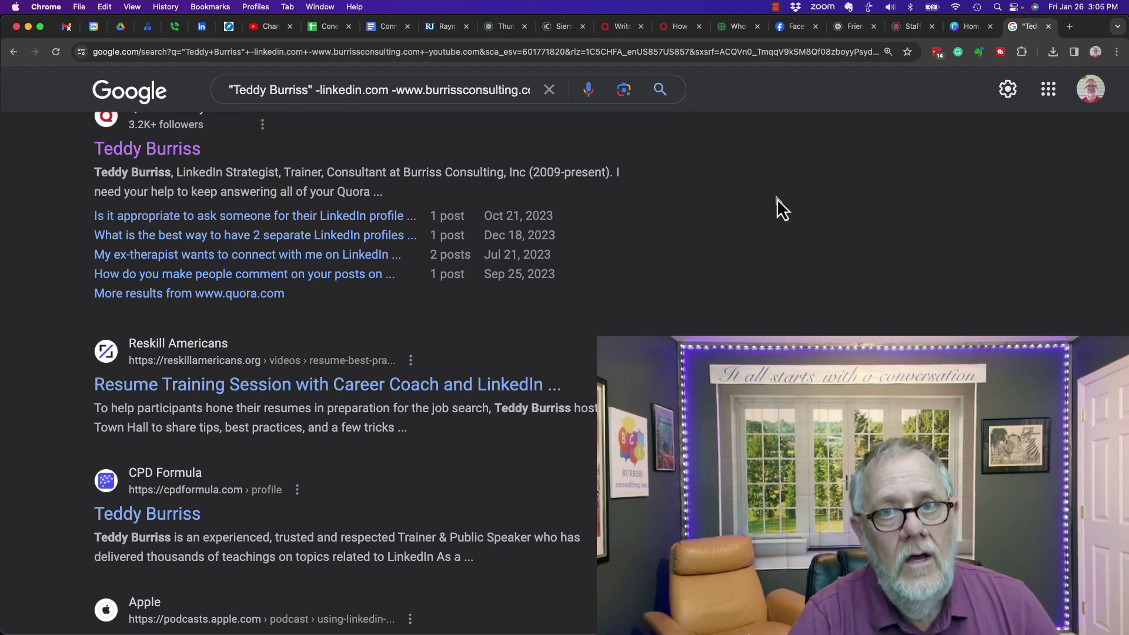